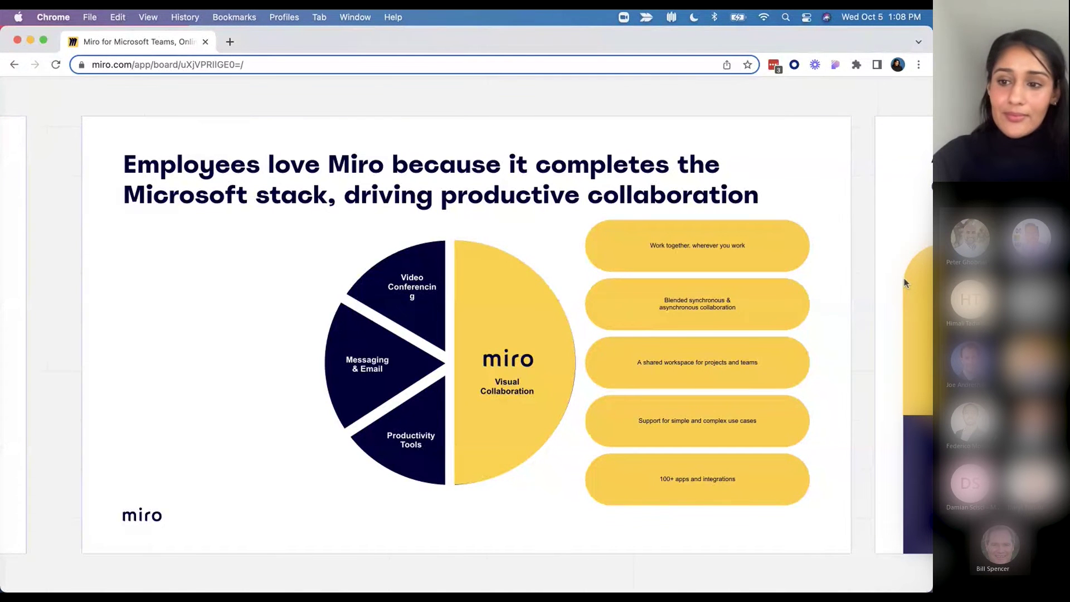
- Advance the Miro presentation to the 'connect every part of your organization' slide
key(Right)
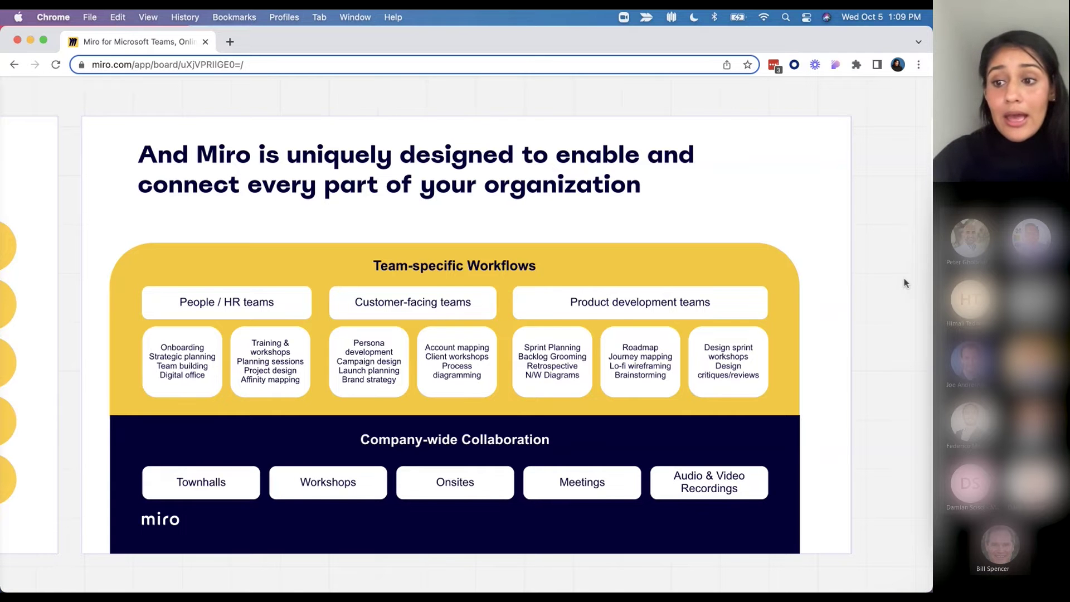
- Move the Miro deck forward one frame to the 'Miro & Microsoft Teams Overview' slide
key(Right)
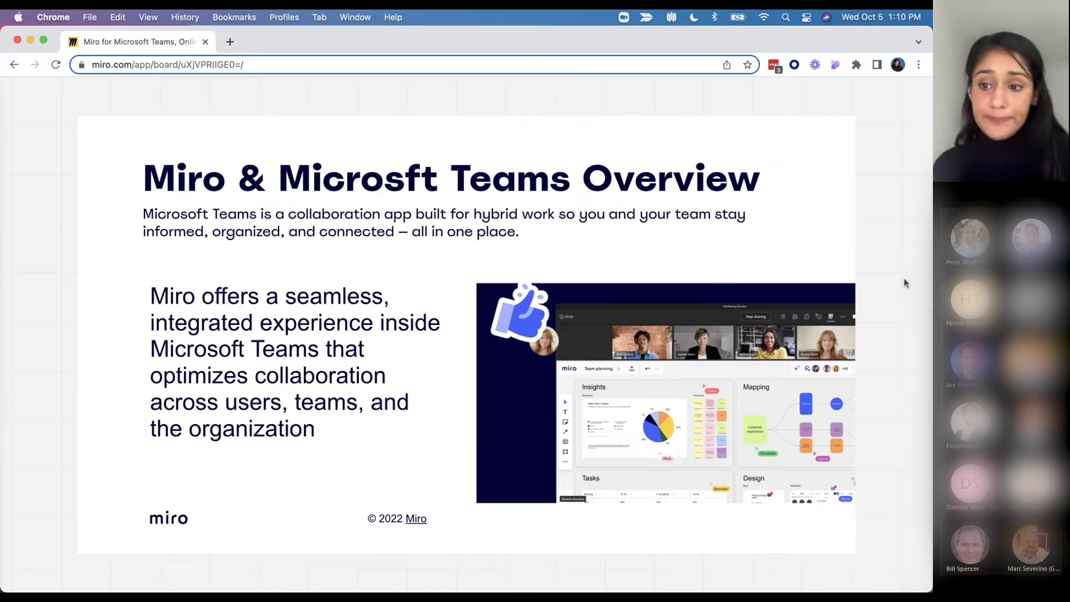
- Step past the Integrations slide to the Demonstration slide, then switch to Microsoft Teams
key(Right)
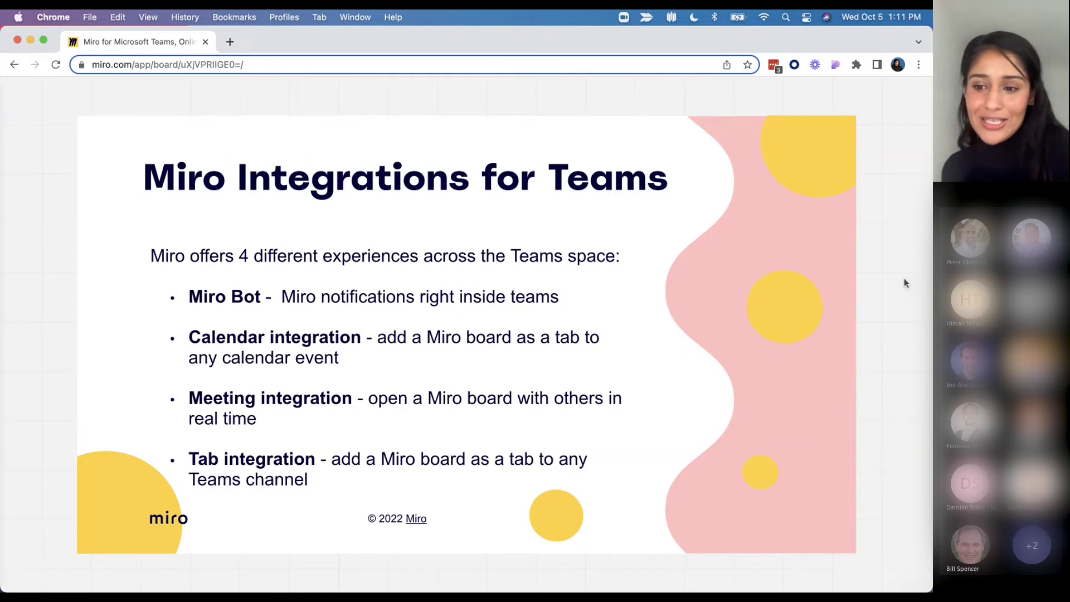
key(Right)
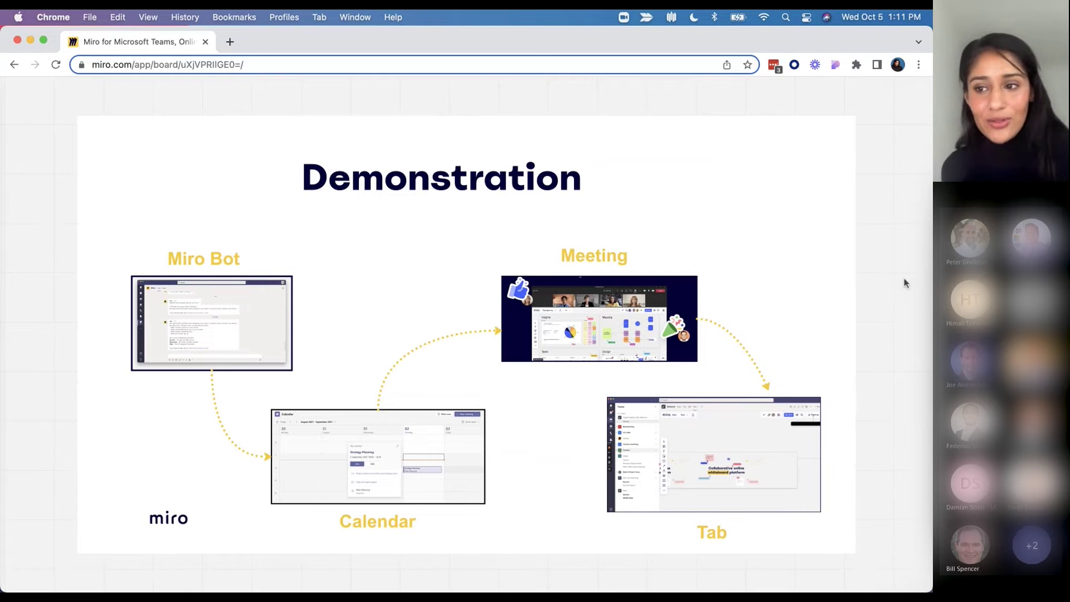
key(super+Tab)
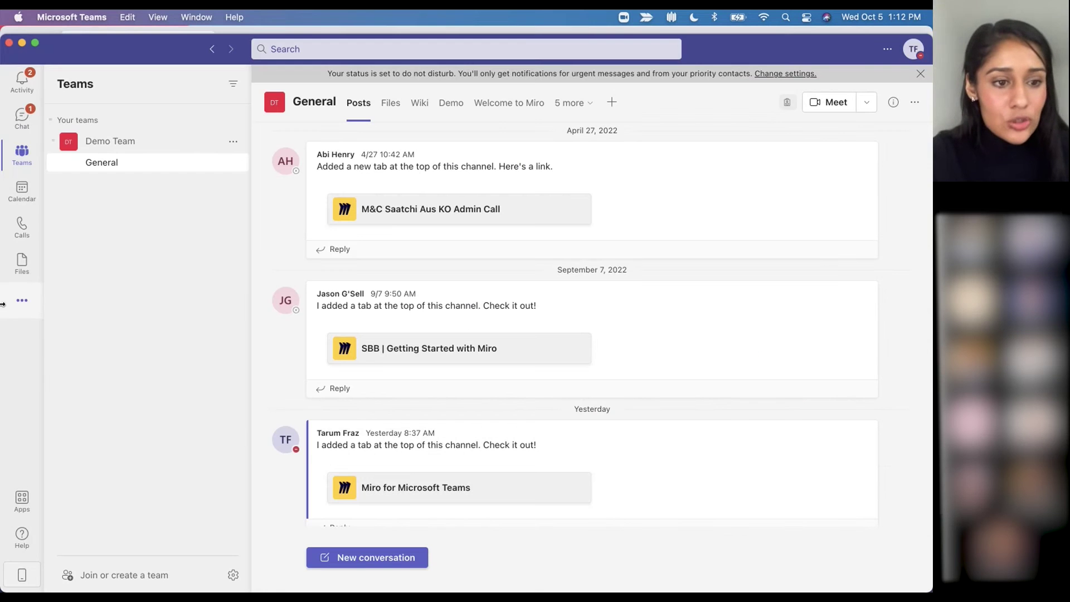
- Open the Miro app, then review the Miro bot chat's board comment notifications
click(22, 300)
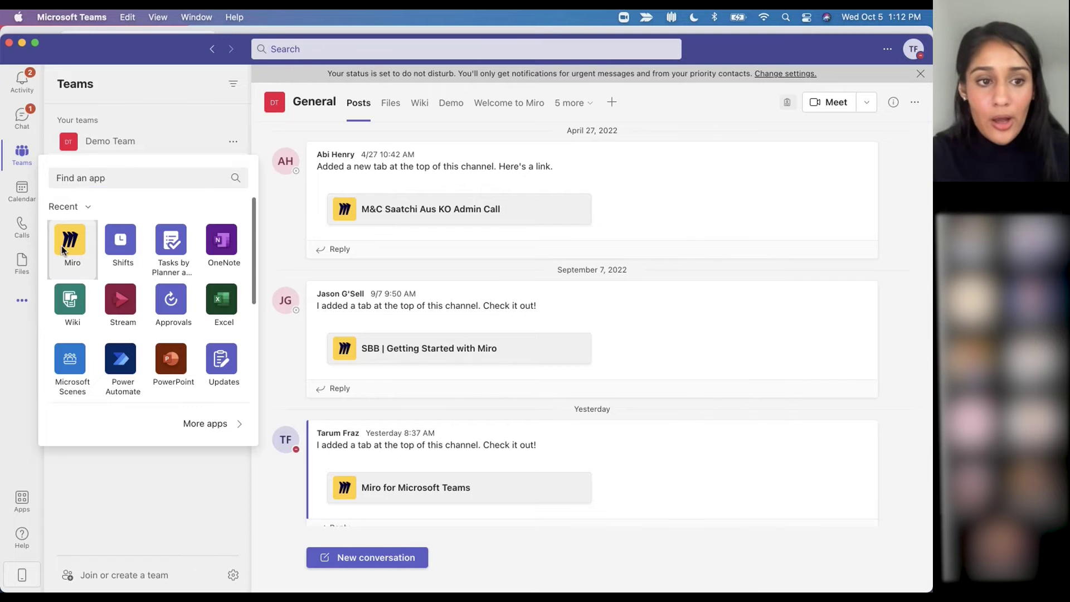
click(63, 249)
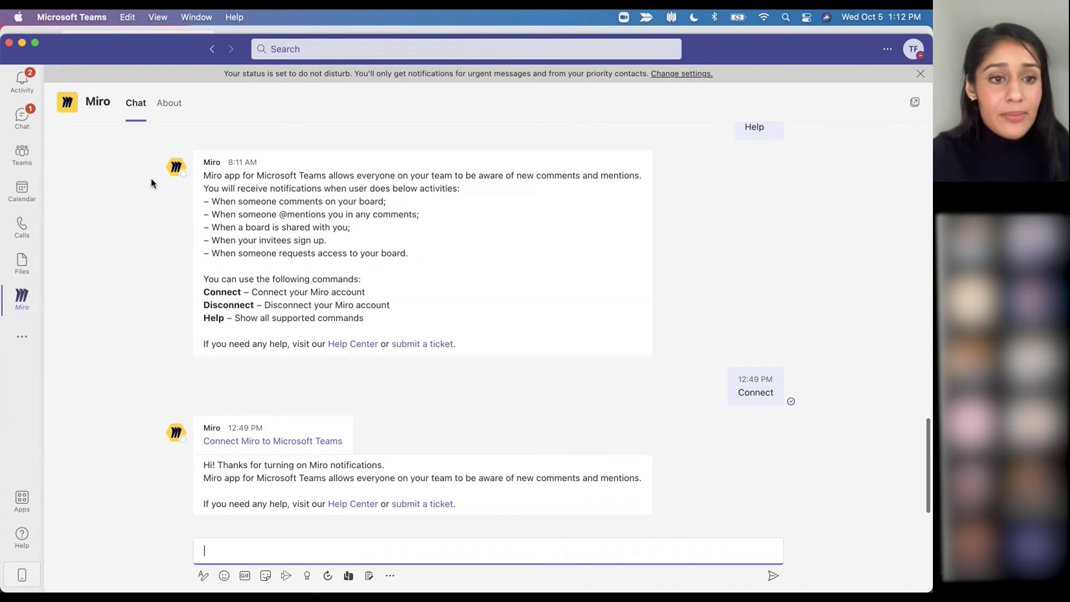
click(22, 117)
click(89, 222)
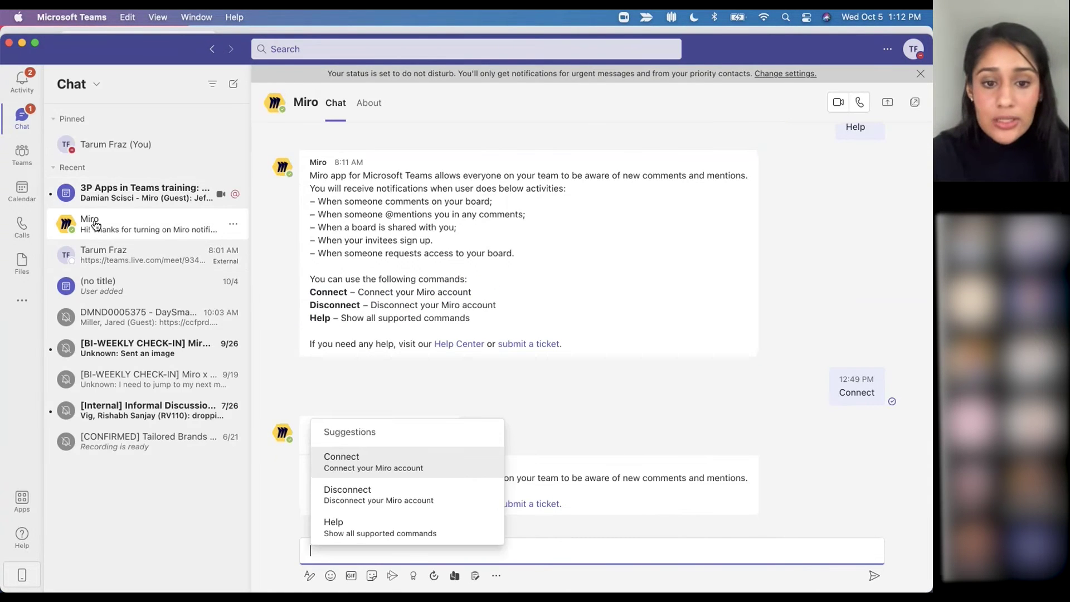
scroll(419, 275, up, 15)
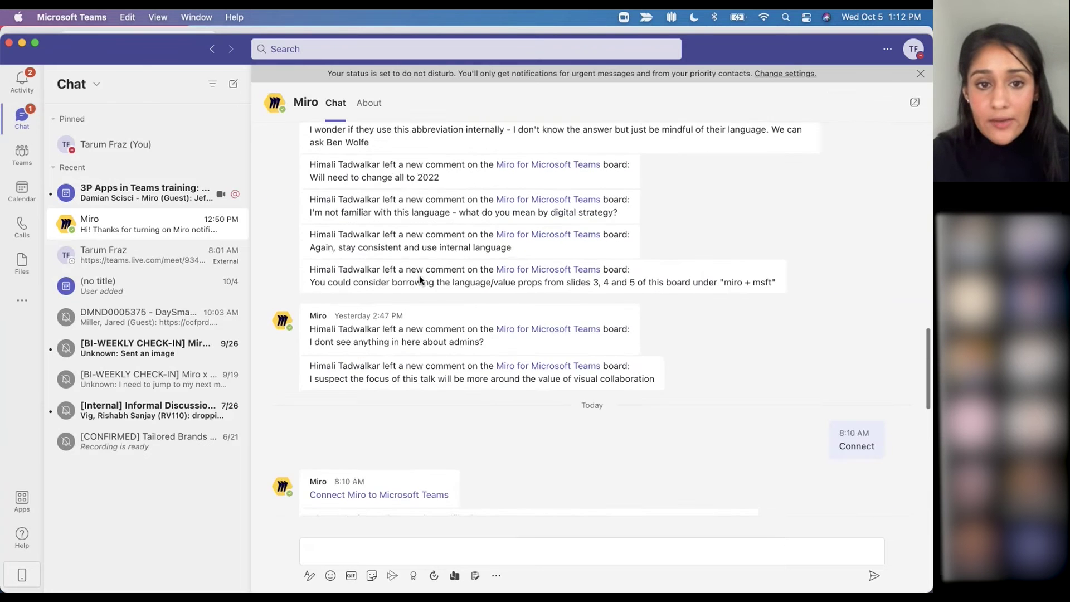
scroll(419, 275, up, 3)
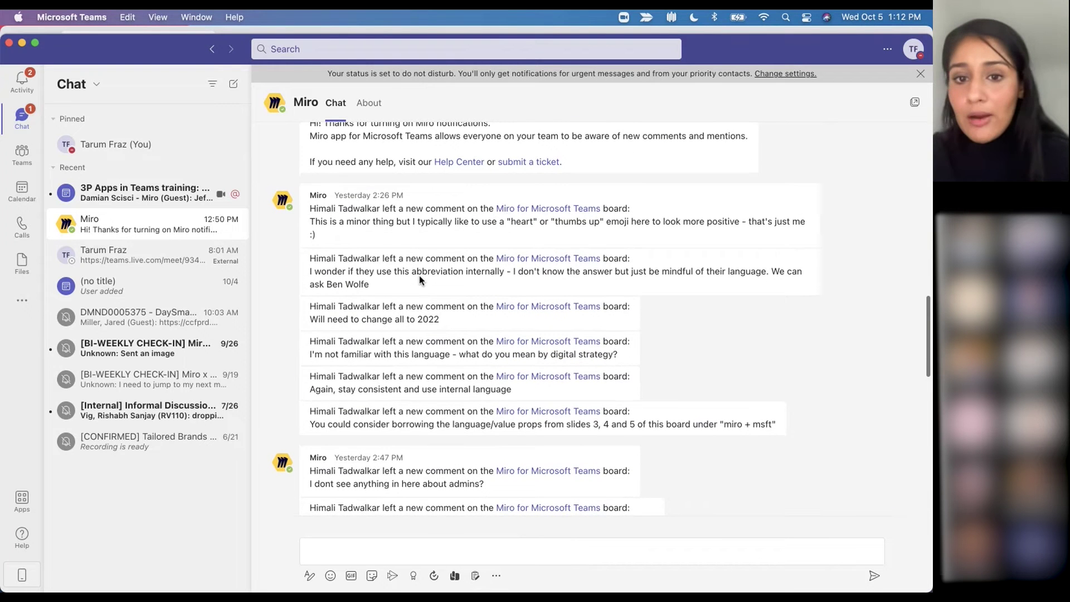
scroll(419, 275, down, 3)
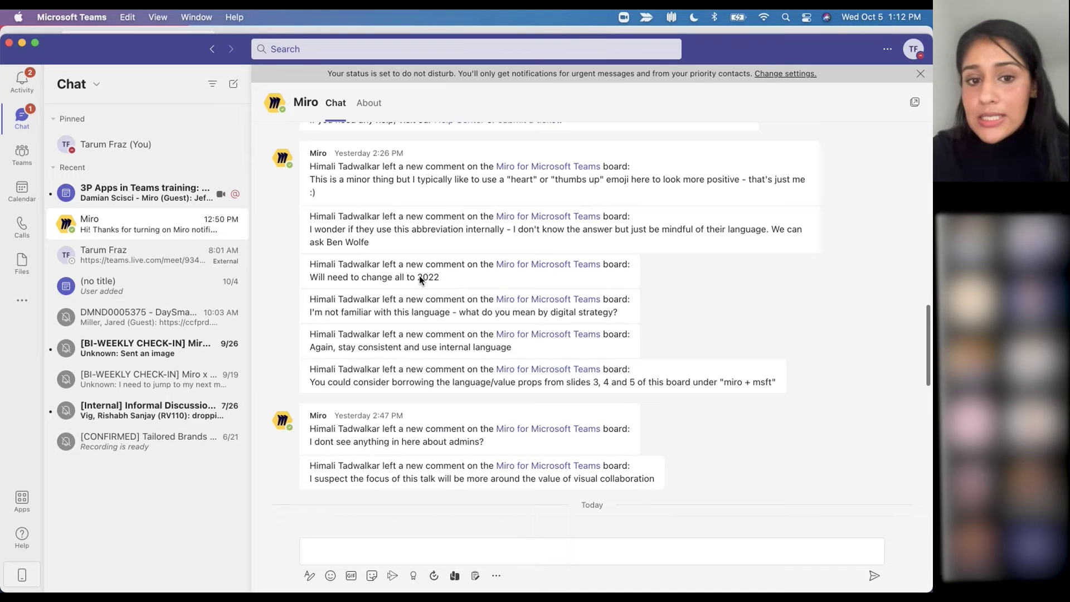
scroll(419, 276, down, 15)
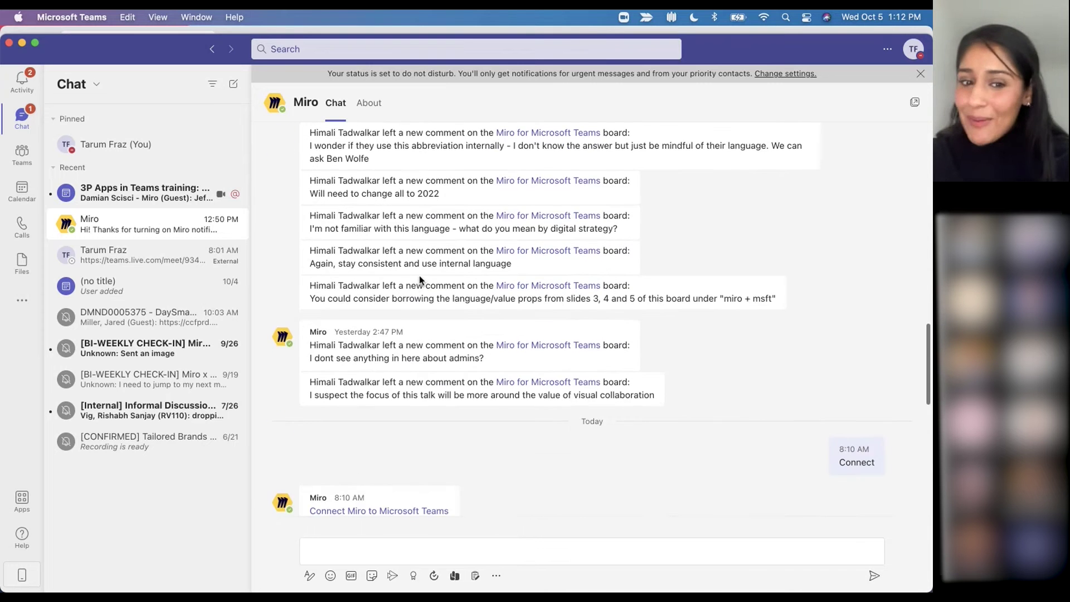
scroll(419, 276, down, 3)
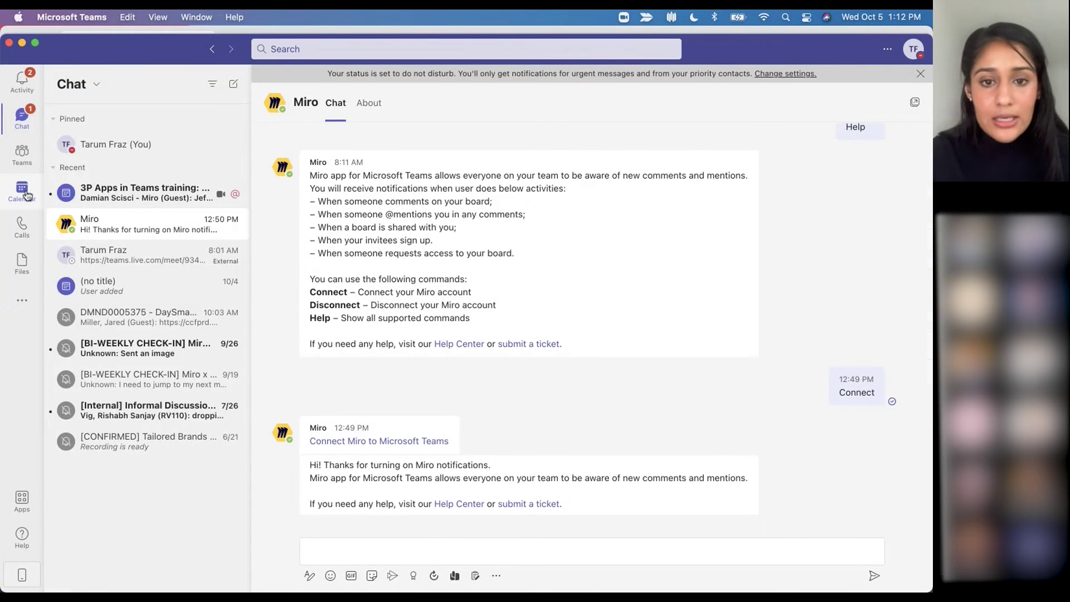
- Open the 1 PM calendar meeting for editing and view its MSFT Teams Demo board tab
click(22, 191)
scroll(354, 382, up, 3)
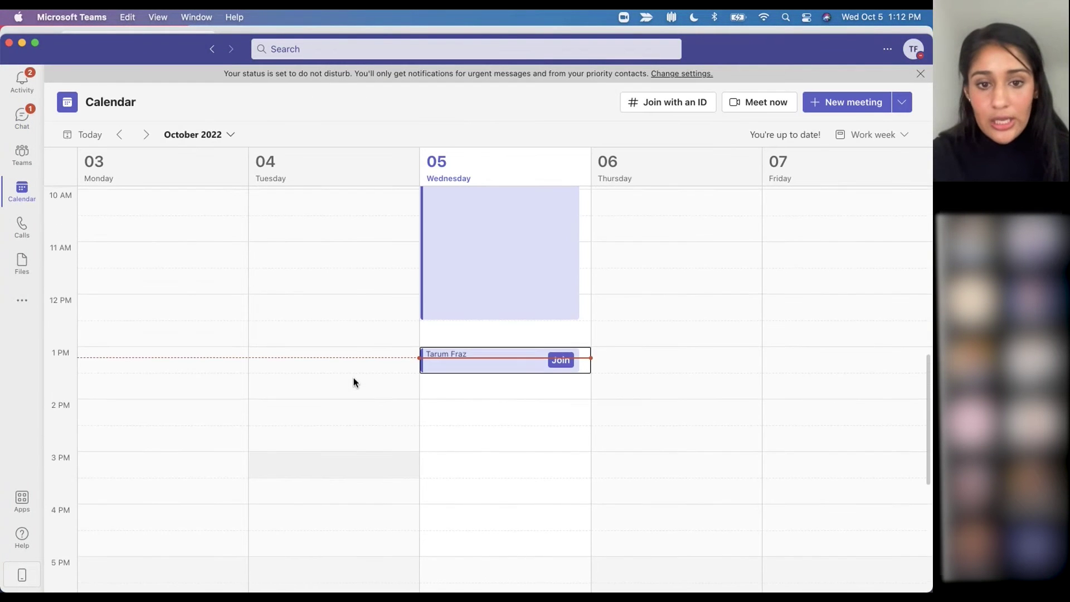
click(498, 368)
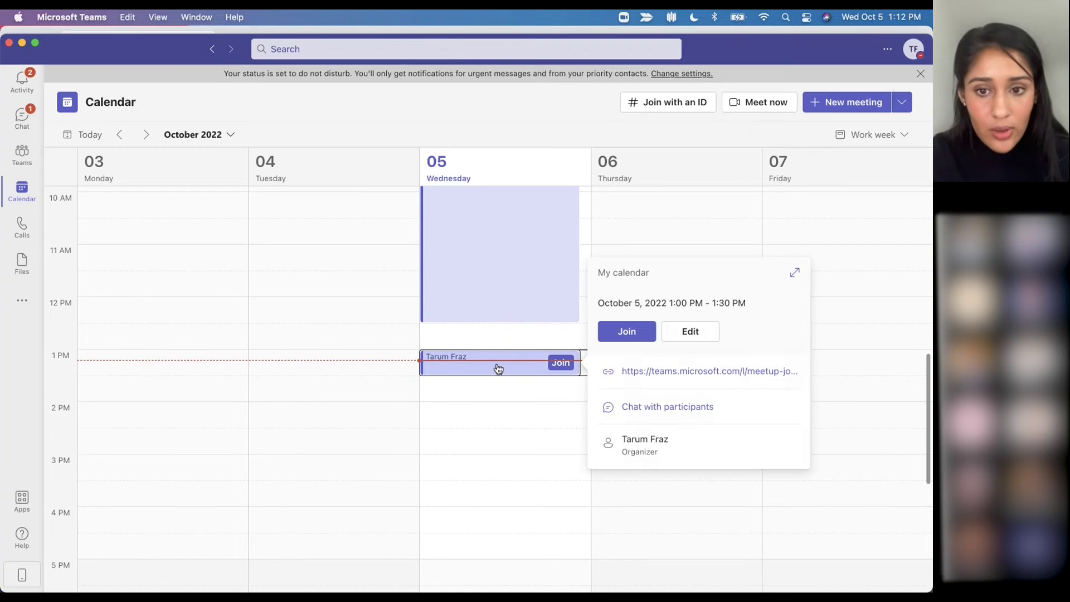
click(707, 334)
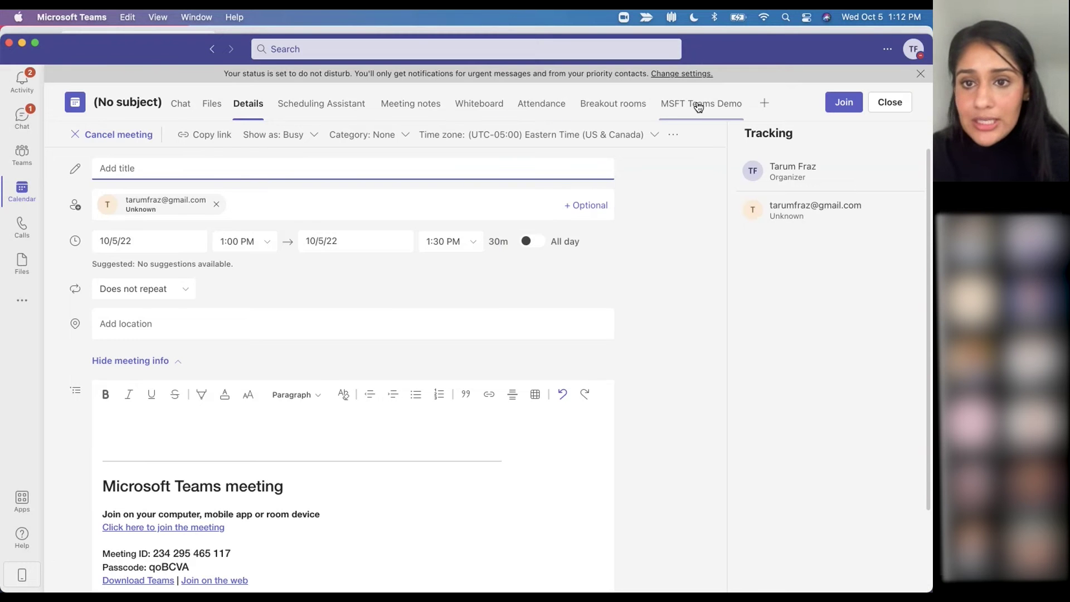
click(699, 107)
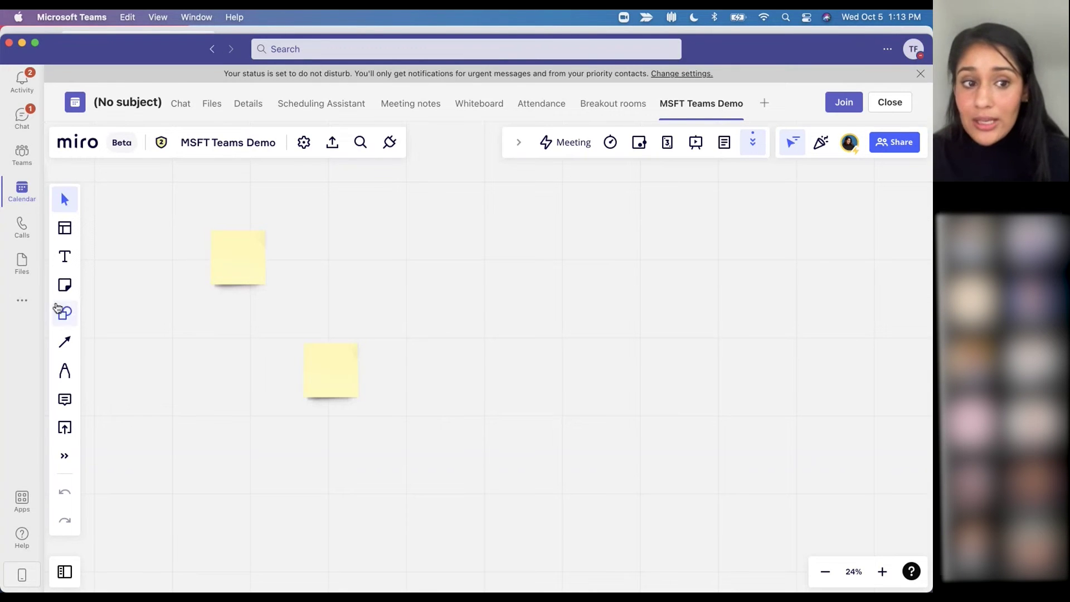
- Add a sticky note, then embed the MSFT Teams Demo board with Can edit access as a meeting tab
click(65, 285)
click(198, 387)
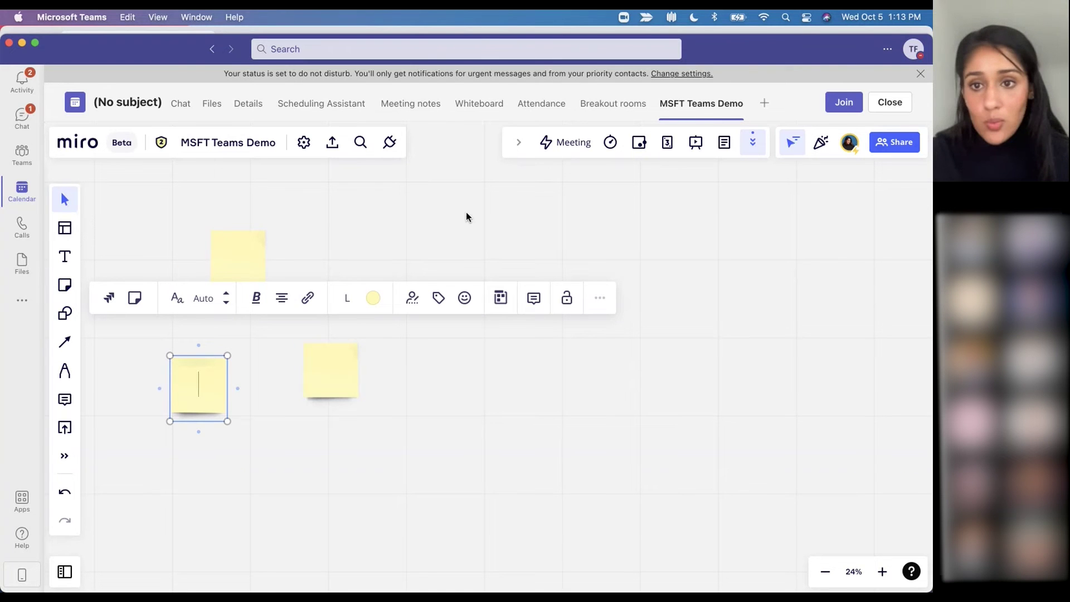
click(768, 103)
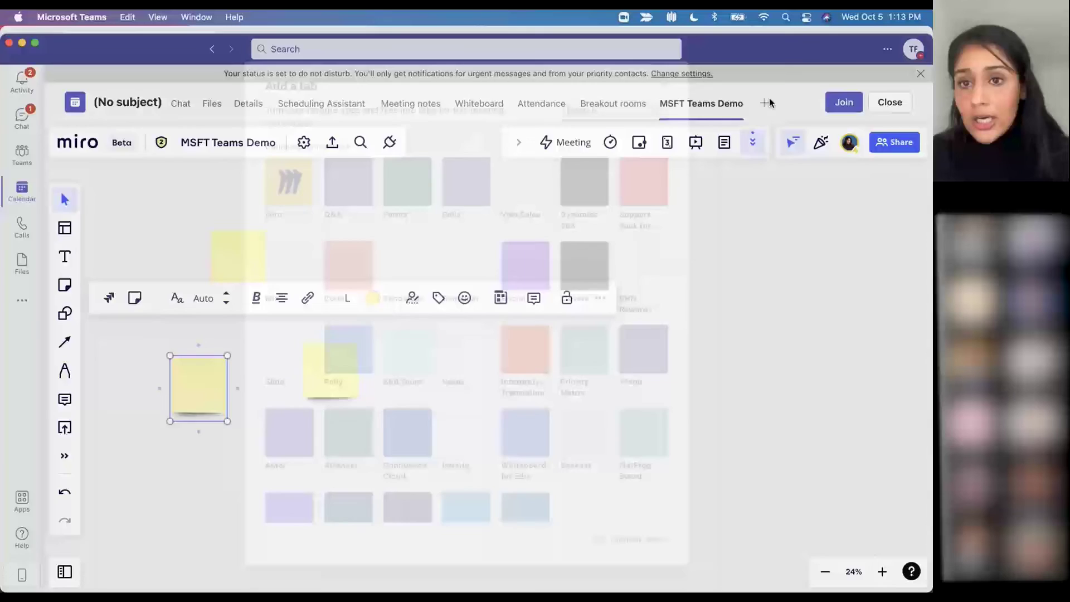
click(288, 180)
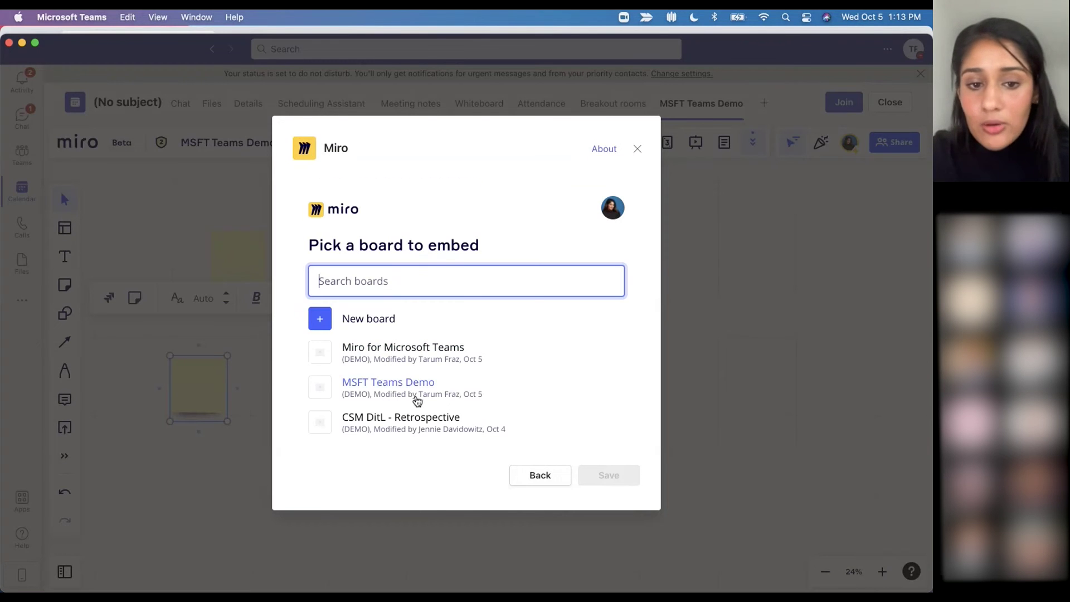
scroll(418, 401, down, 2)
scroll(418, 402, up, 1)
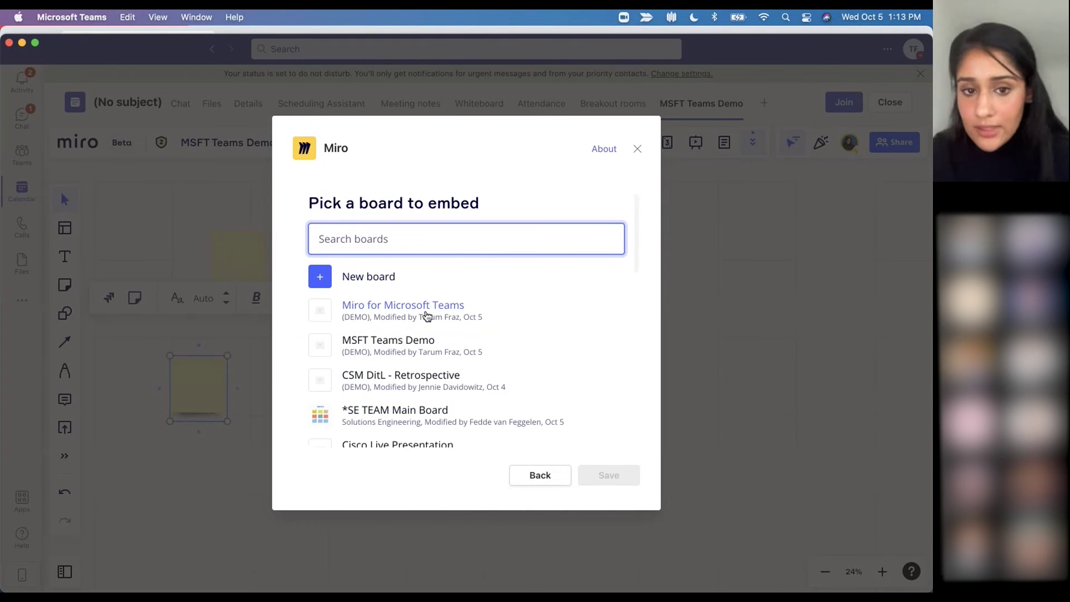
click(422, 341)
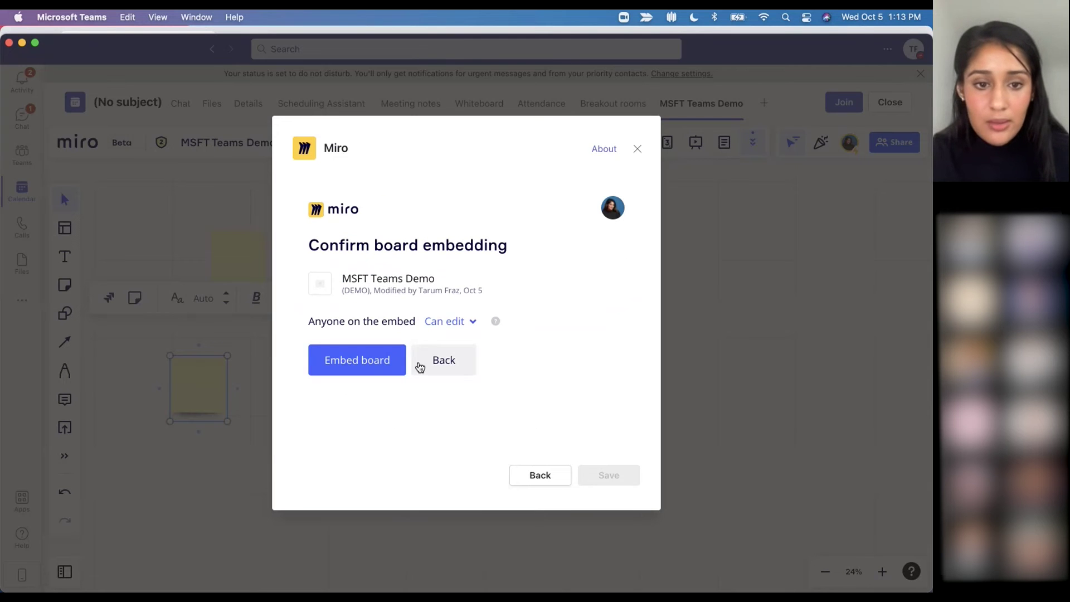
click(458, 333)
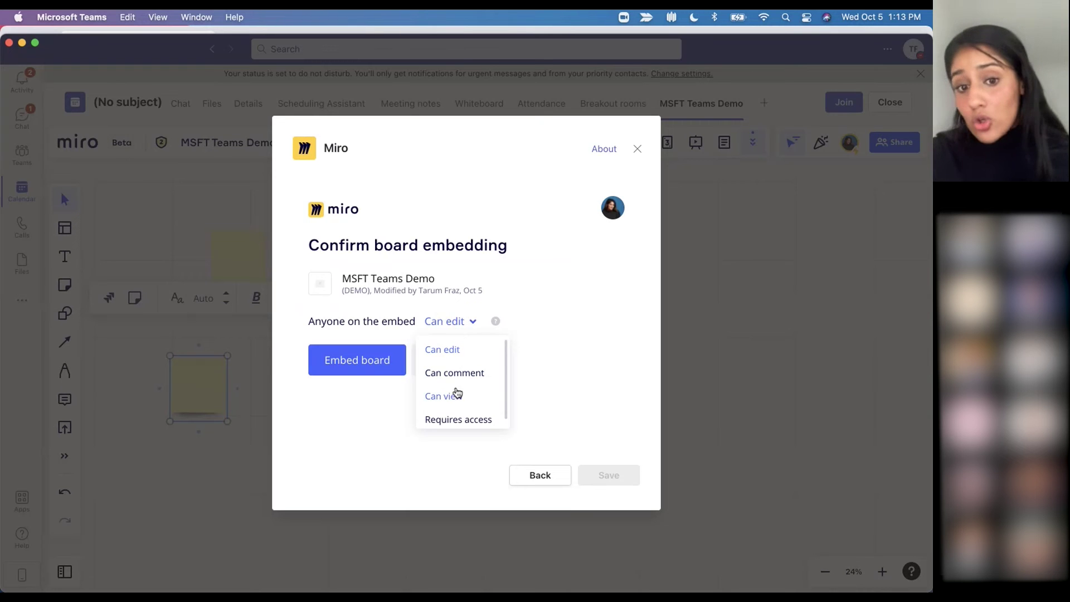
click(390, 404)
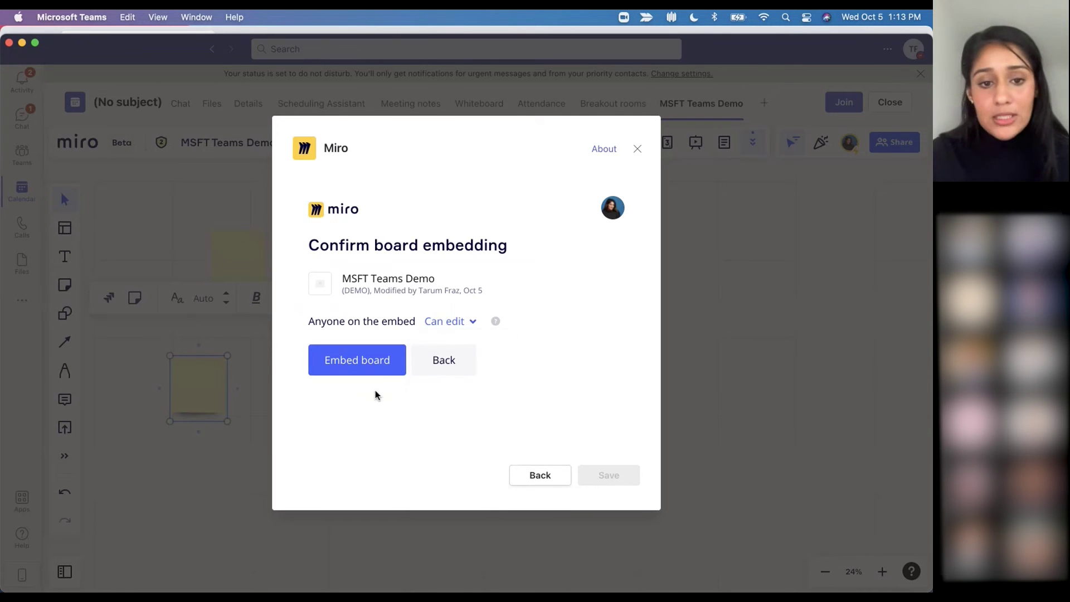
click(377, 362)
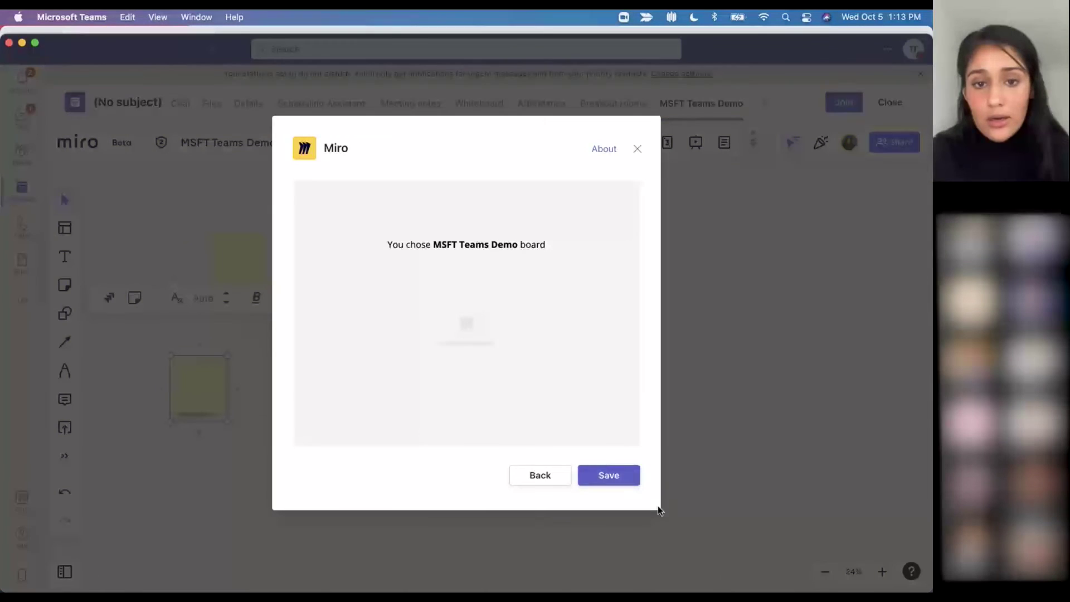
click(626, 477)
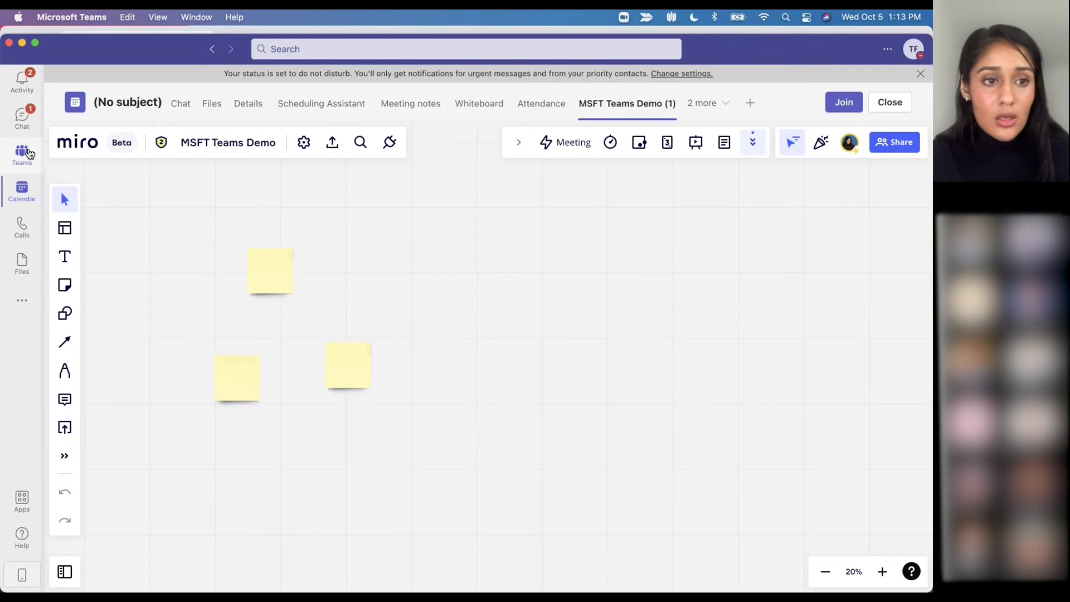
- In the Demo Team's General channel, embed the MSFT Teams Demo Miro board as a new tab
click(33, 153)
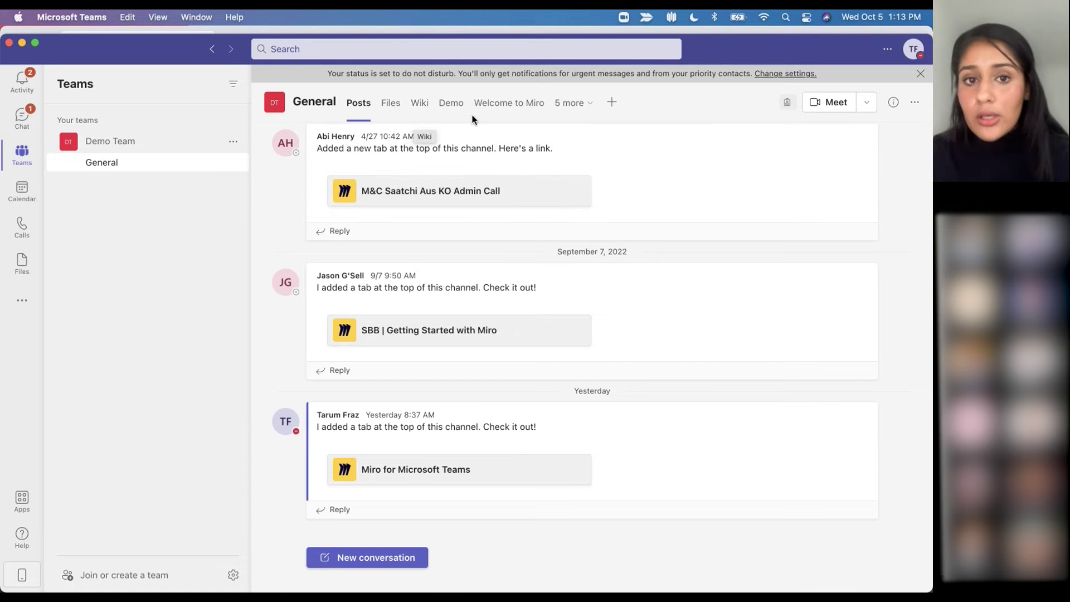
click(611, 115)
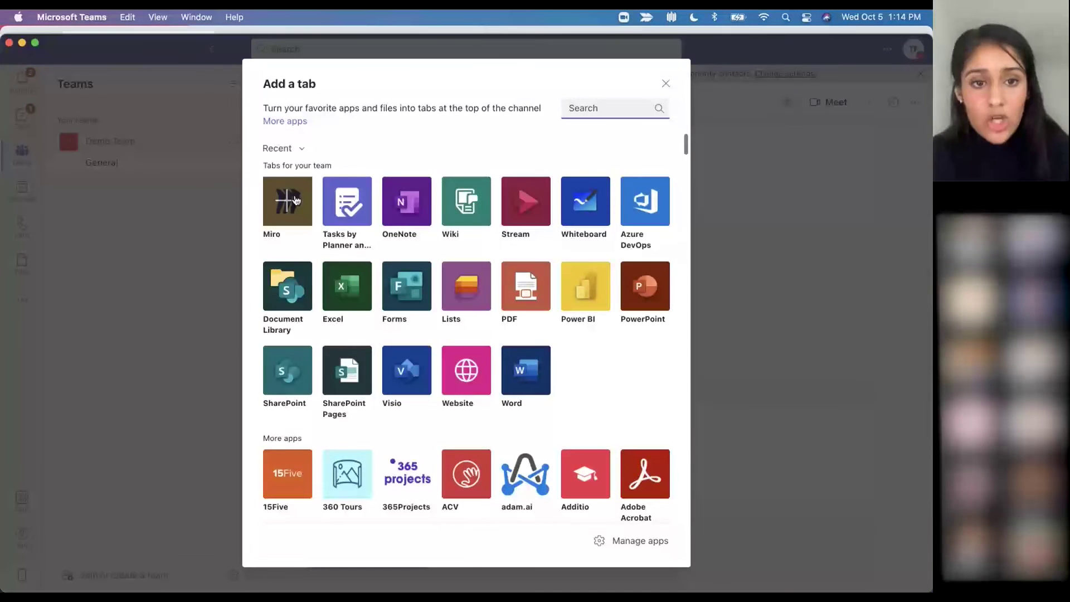
click(295, 200)
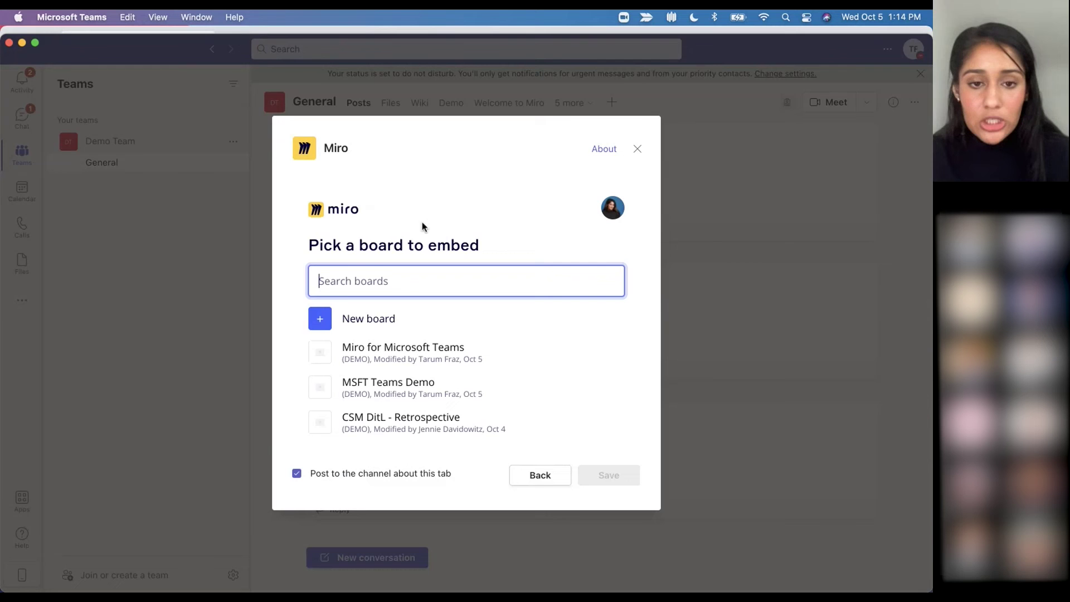
scroll(432, 334, down, 2)
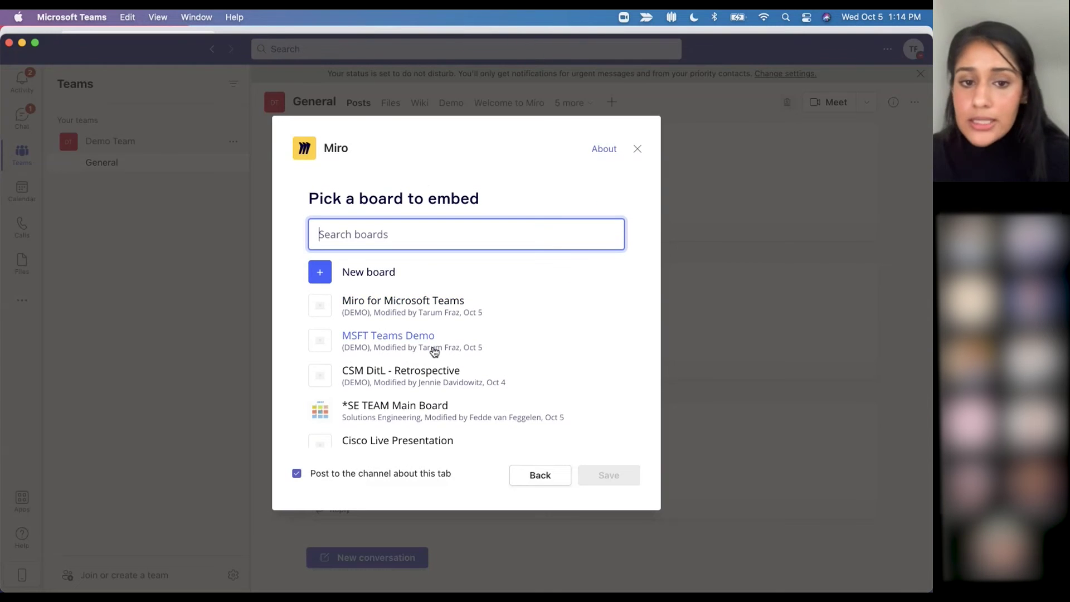
click(416, 332)
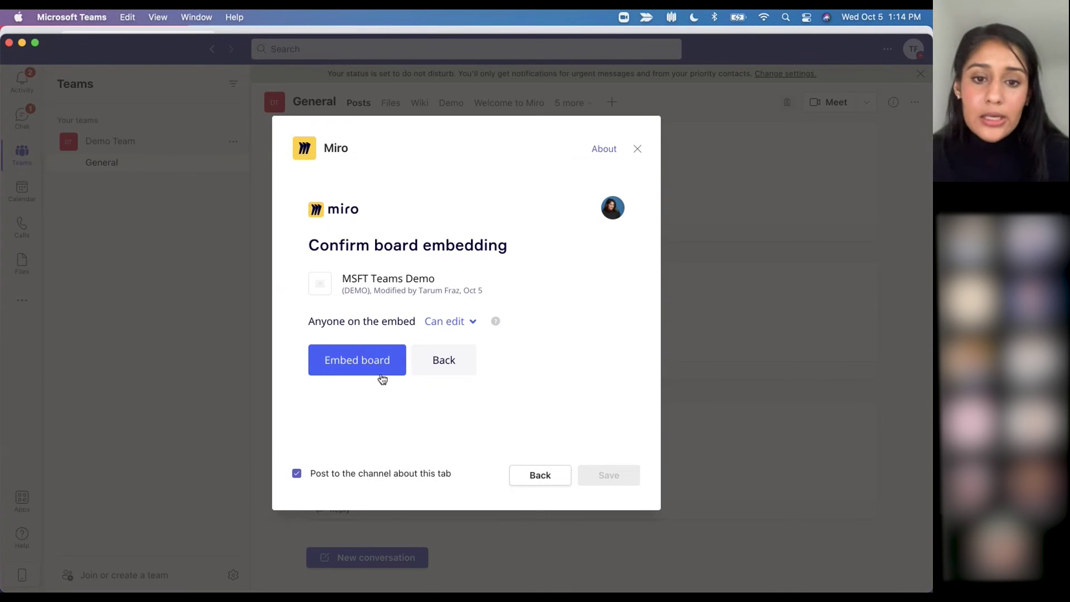
click(465, 321)
click(372, 360)
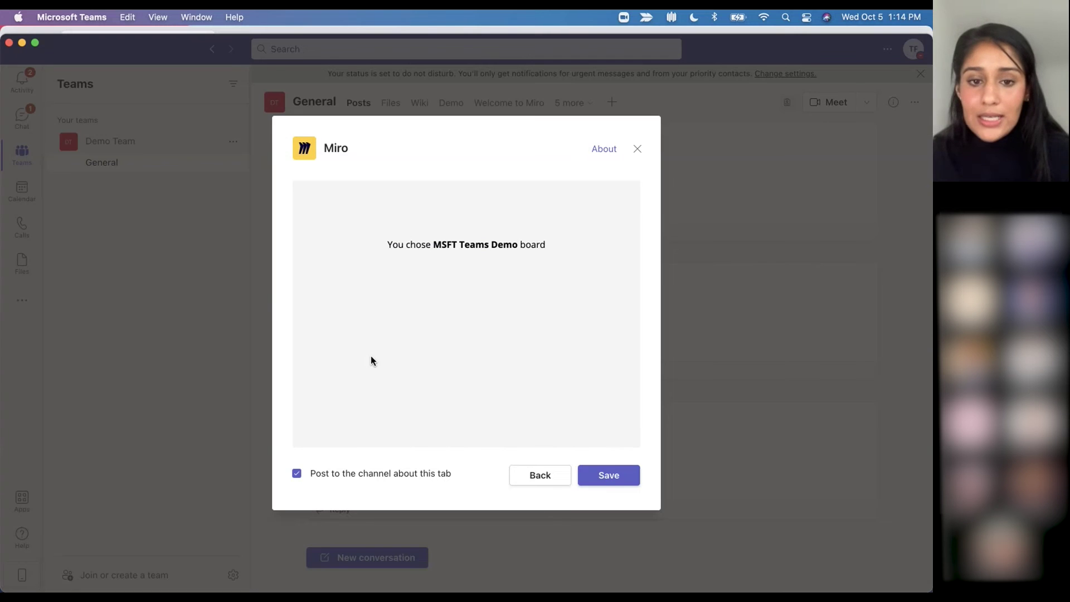
click(622, 478)
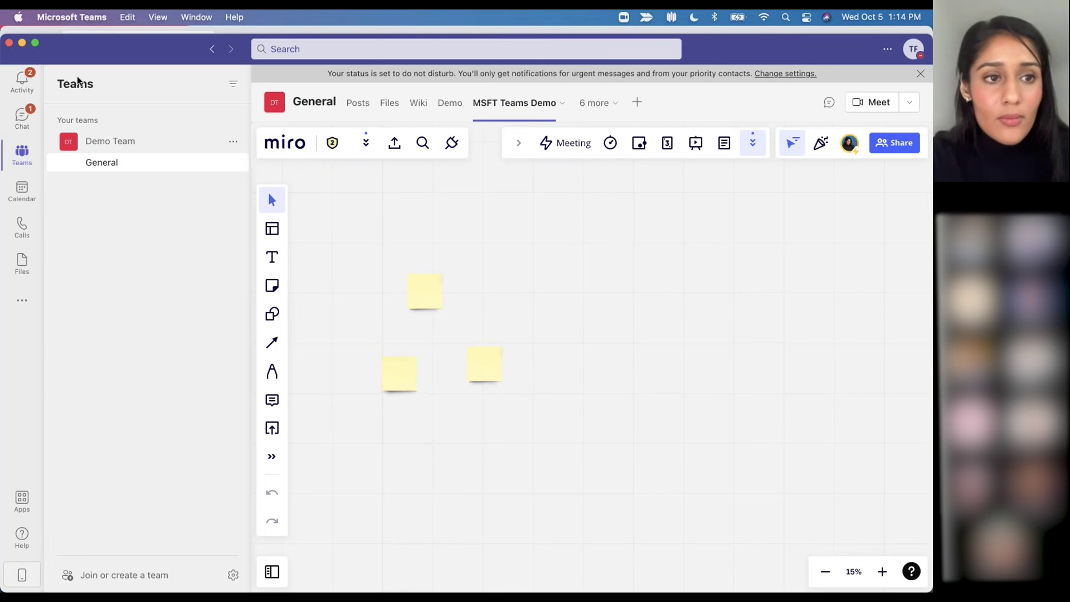
- Minimize Teams and open the Microsoft Teams Overview video card on the Miro board in Chrome
click(22, 43)
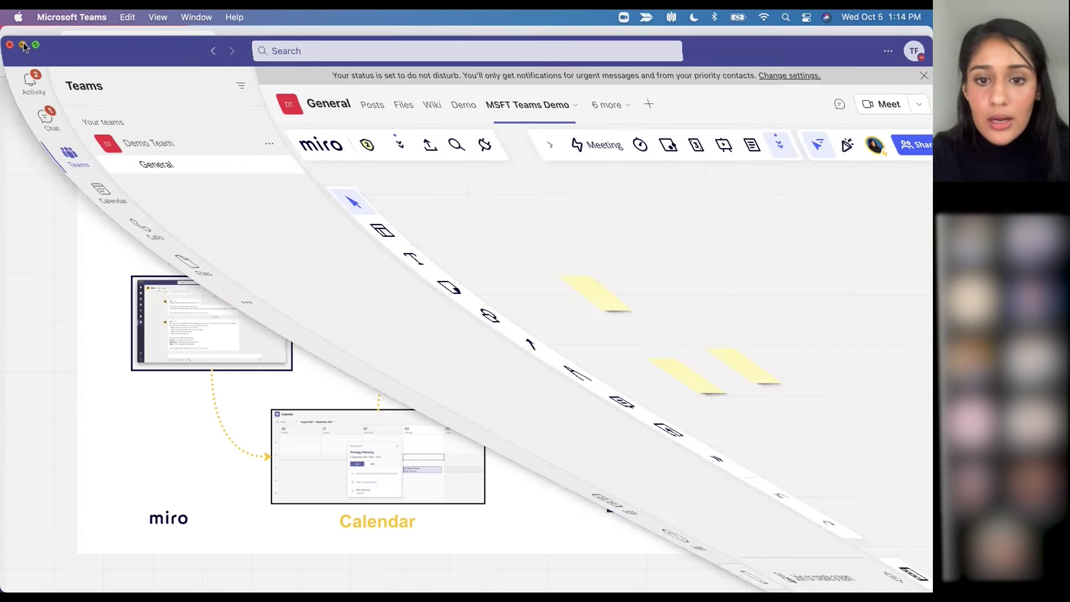
scroll(197, 255, down, 6)
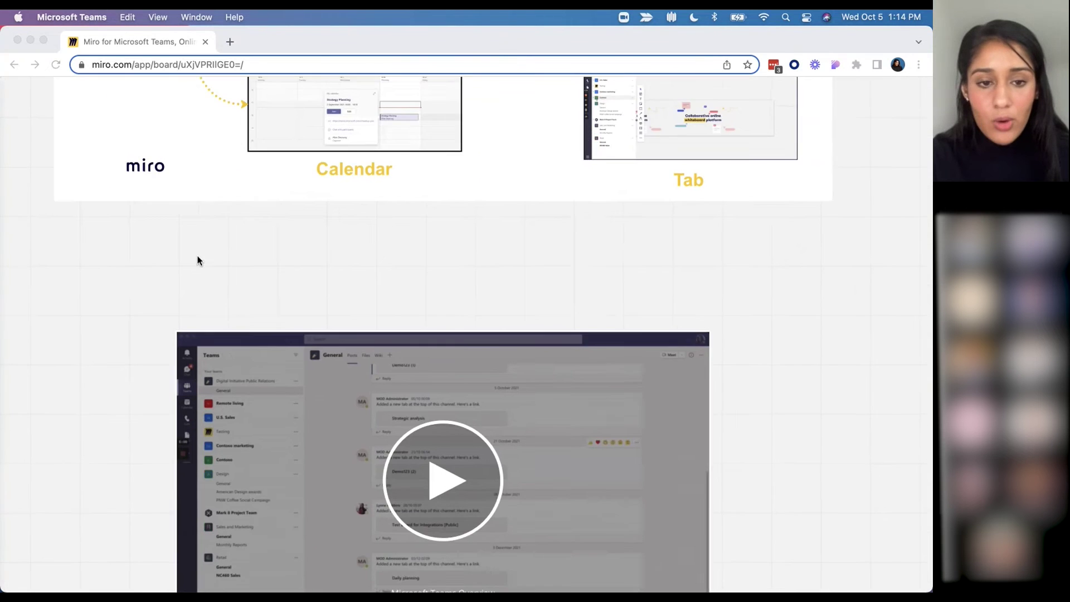
scroll(197, 258, down, 4)
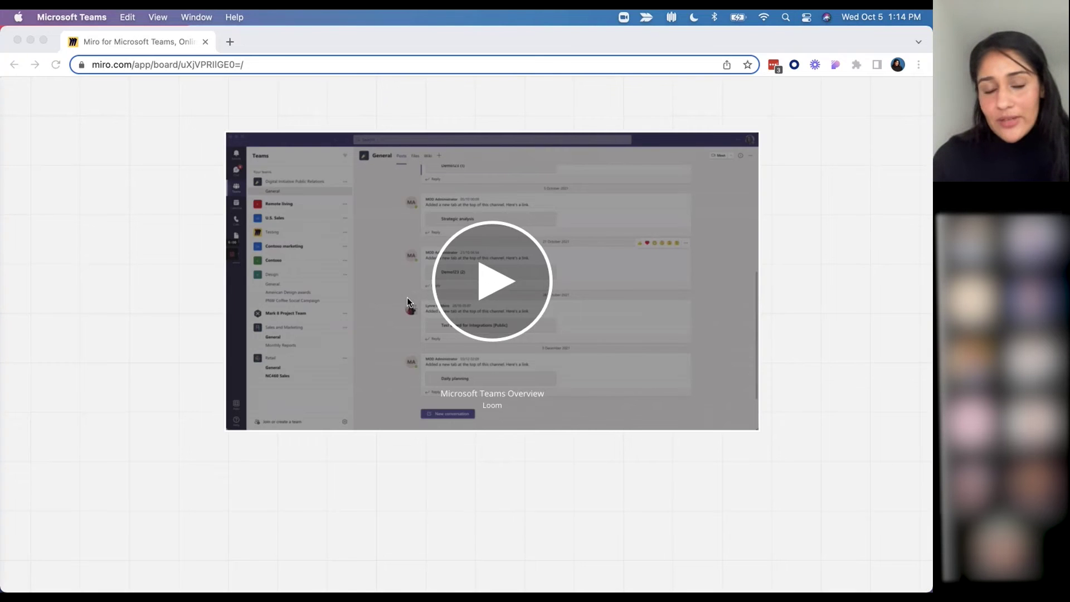
click(488, 290)
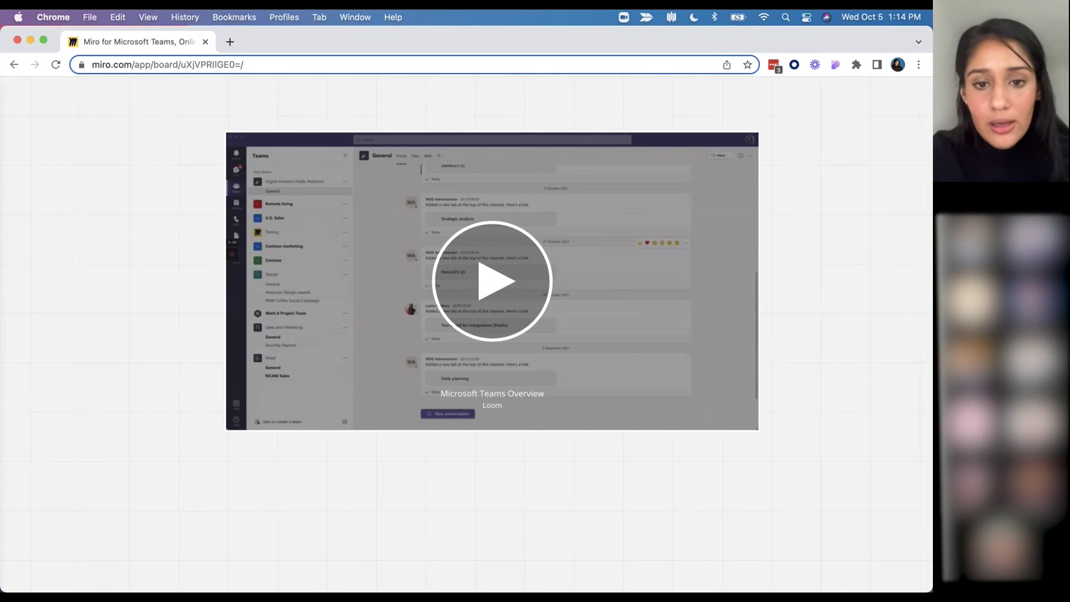
click(496, 285)
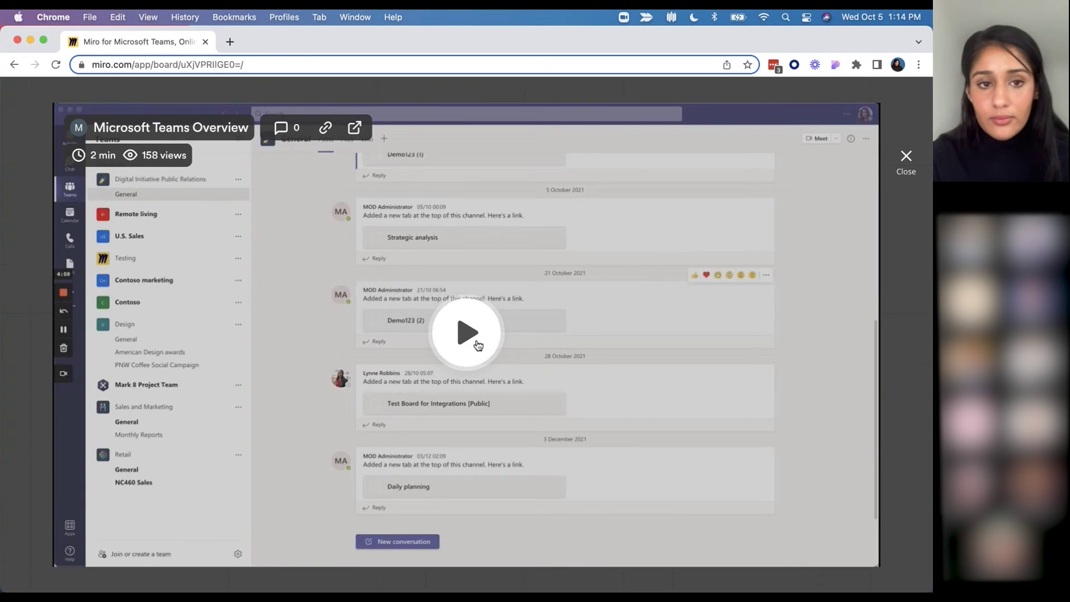
- Start the Microsoft Teams Overview Loom video and let it play to the end
click(473, 342)
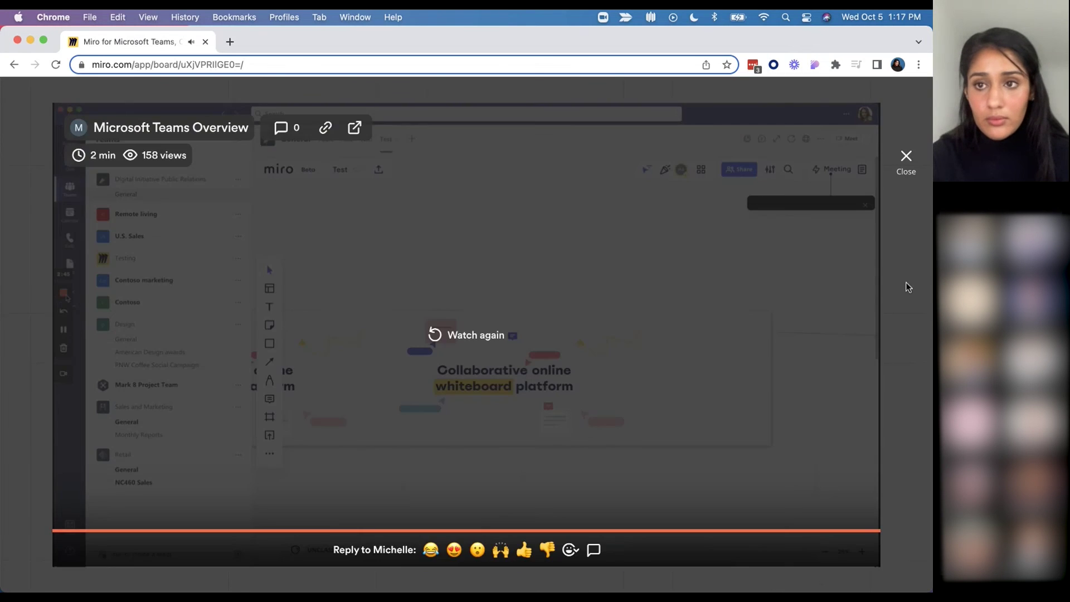
- Close the finished video and pan the board back to the Demonstration frame
click(906, 159)
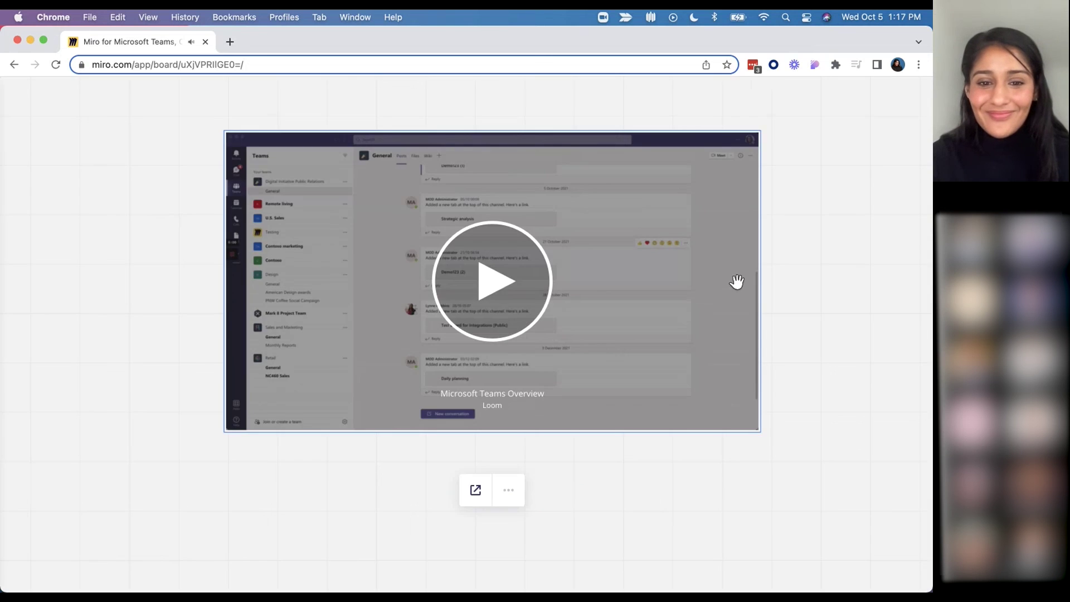
scroll(737, 318, up, 10)
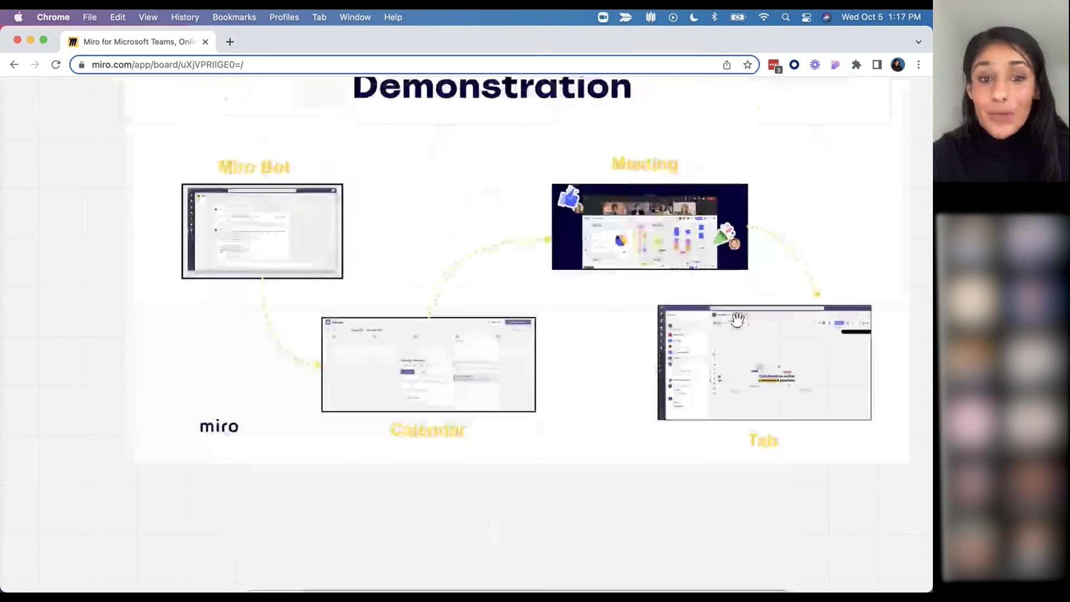
scroll(737, 319, right, 2)
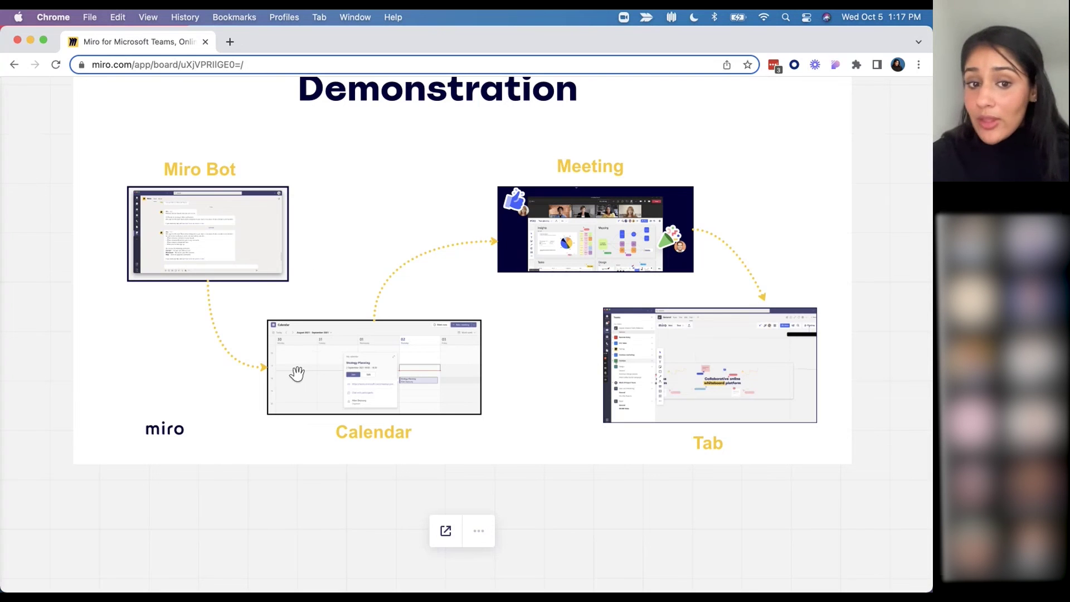
mouse_move(287, 416)
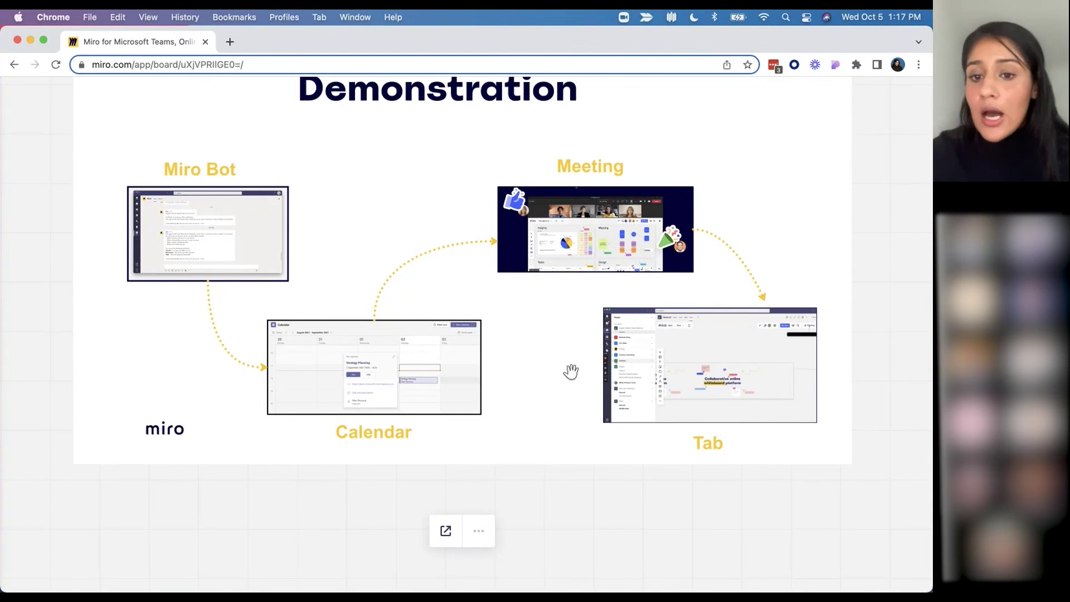
mouse_move(599, 397)
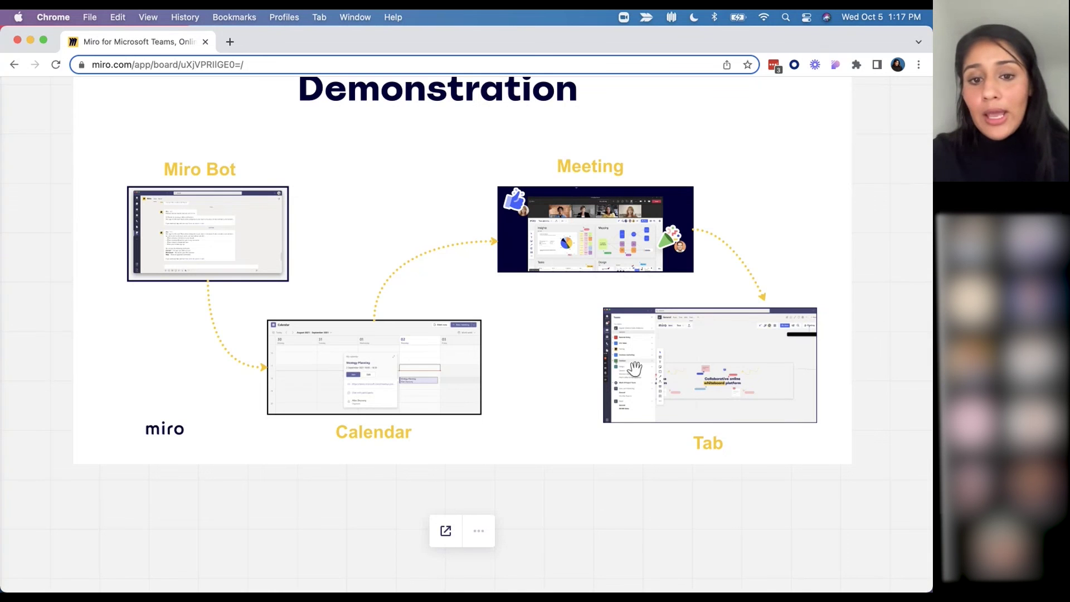
scroll(569, 418, down, 3)
scroll(570, 417, up, 1)
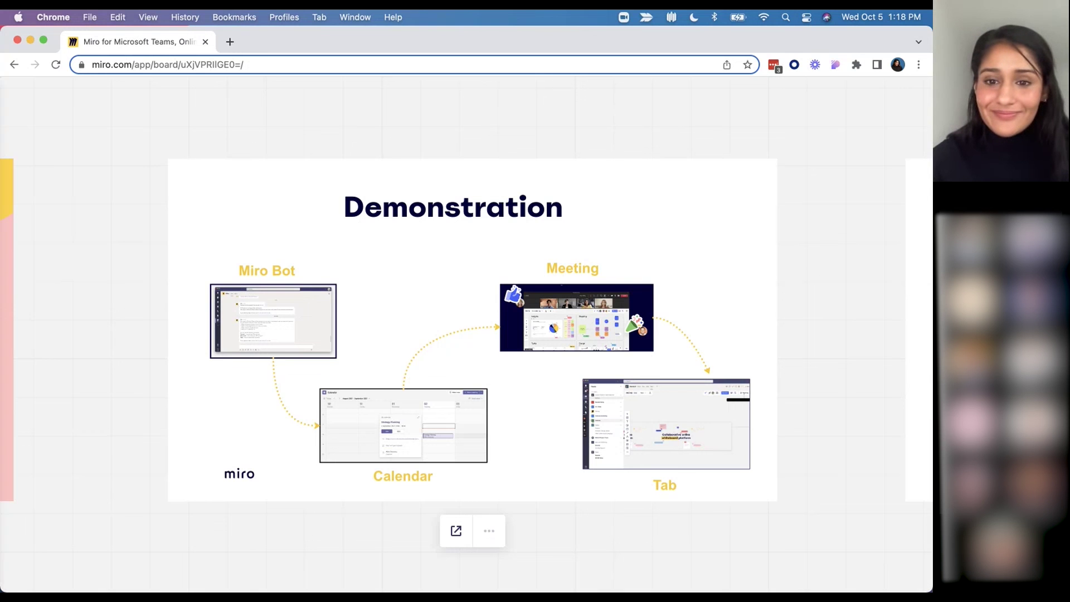
- Leave the Demonstration slide and bring the Admin Notes frame, on app approval and guest limits, into full view
key(Left)
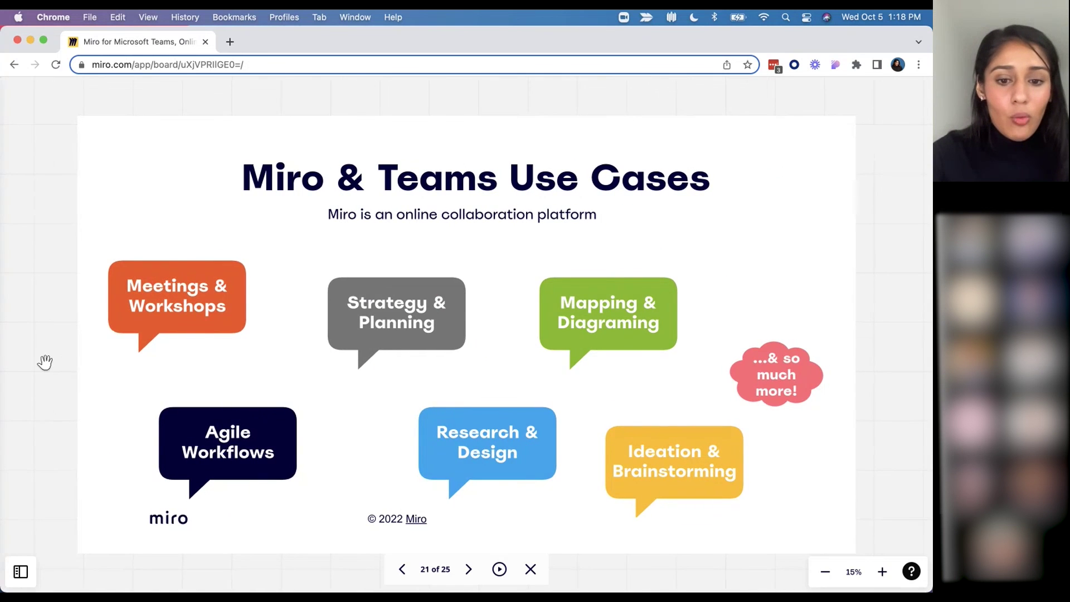
scroll(45, 362, down, 5)
scroll(45, 362, left, 10)
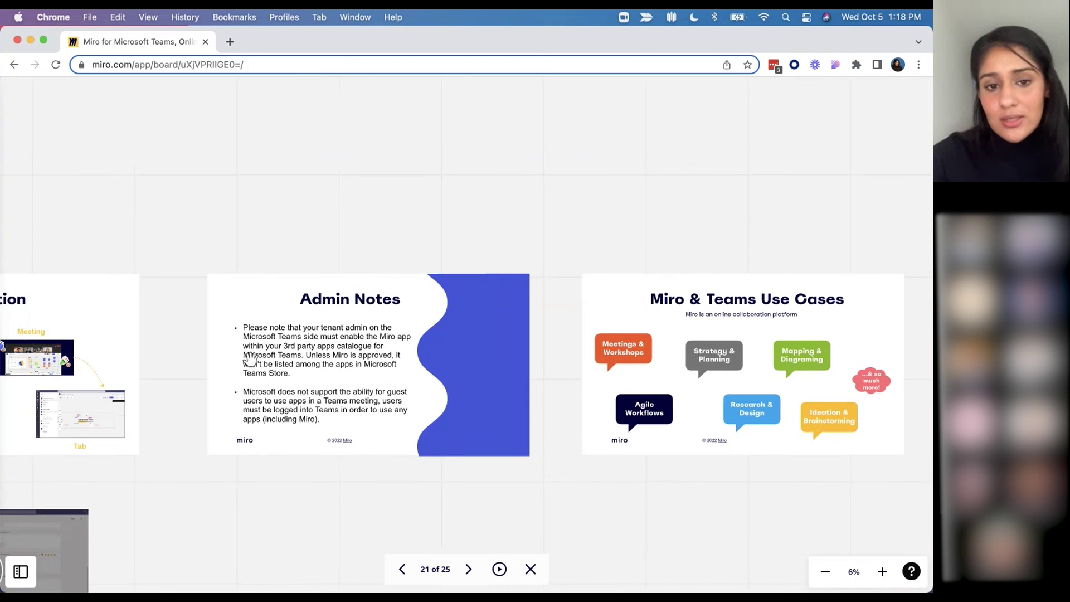
scroll(183, 366, up, 2)
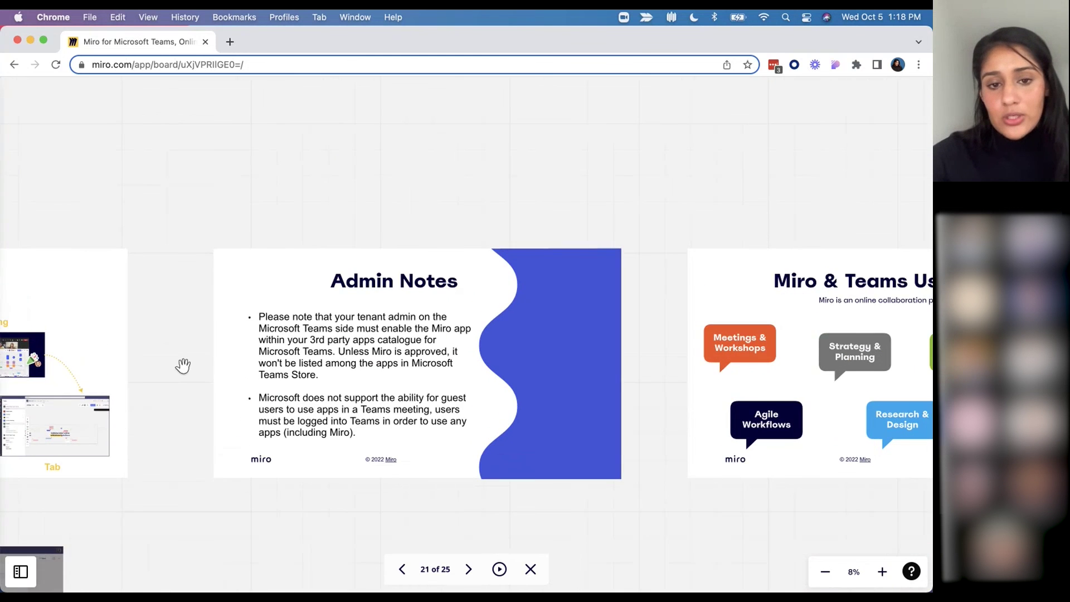
scroll(183, 365, up, 4)
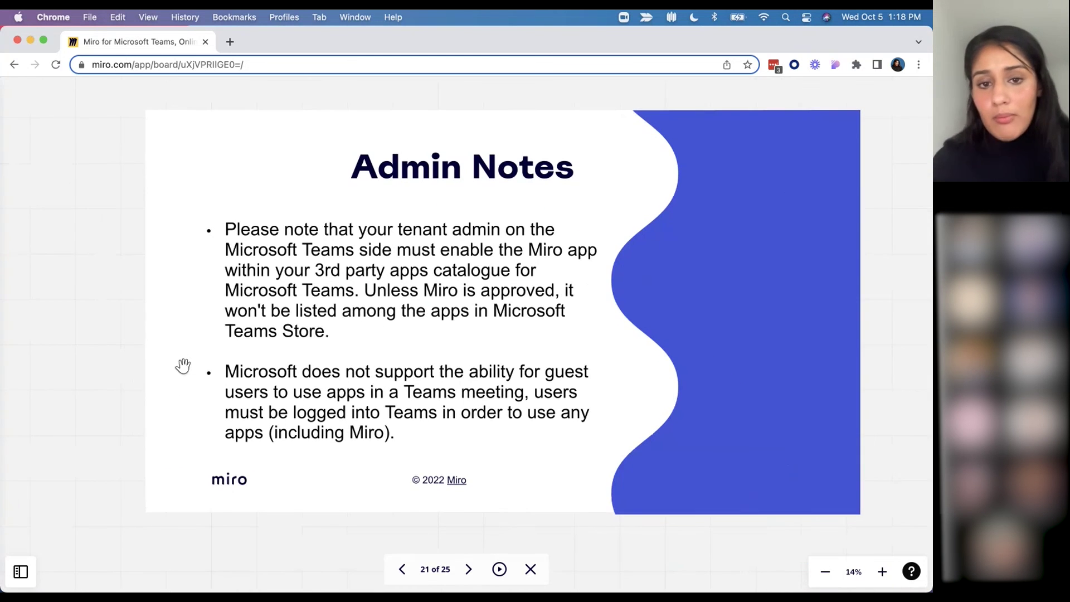